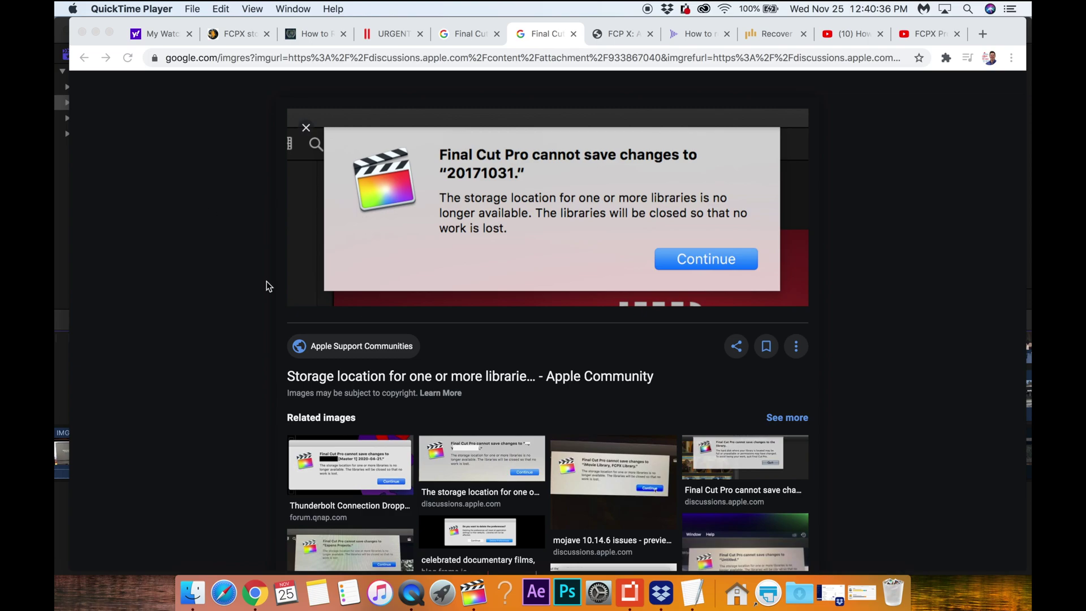
Step: Leave the Chrome error image and bring the Final Cut Pro window to the front
left_click(486, 599)
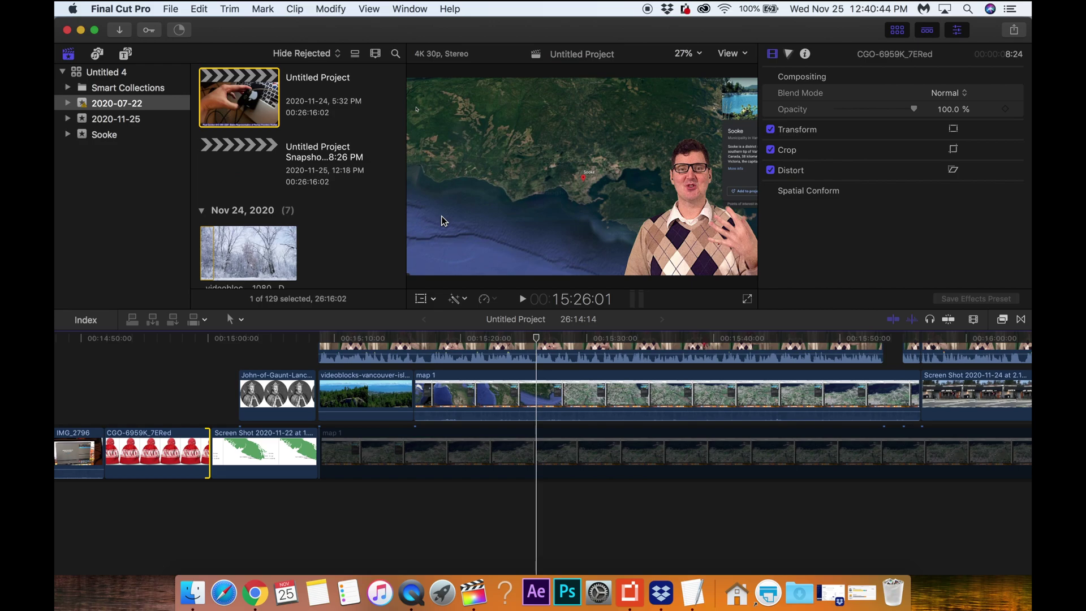
Step: Quit and relaunch Final Cut Pro, then trim the John of Gaunt portrait clip's start
left_click(173, 9)
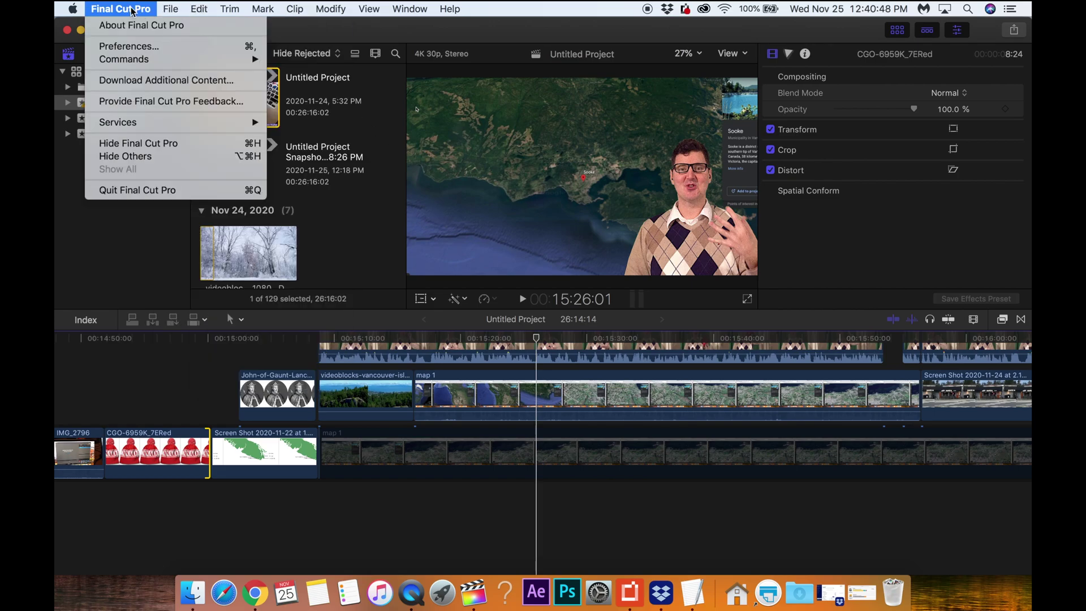
left_click(175, 191)
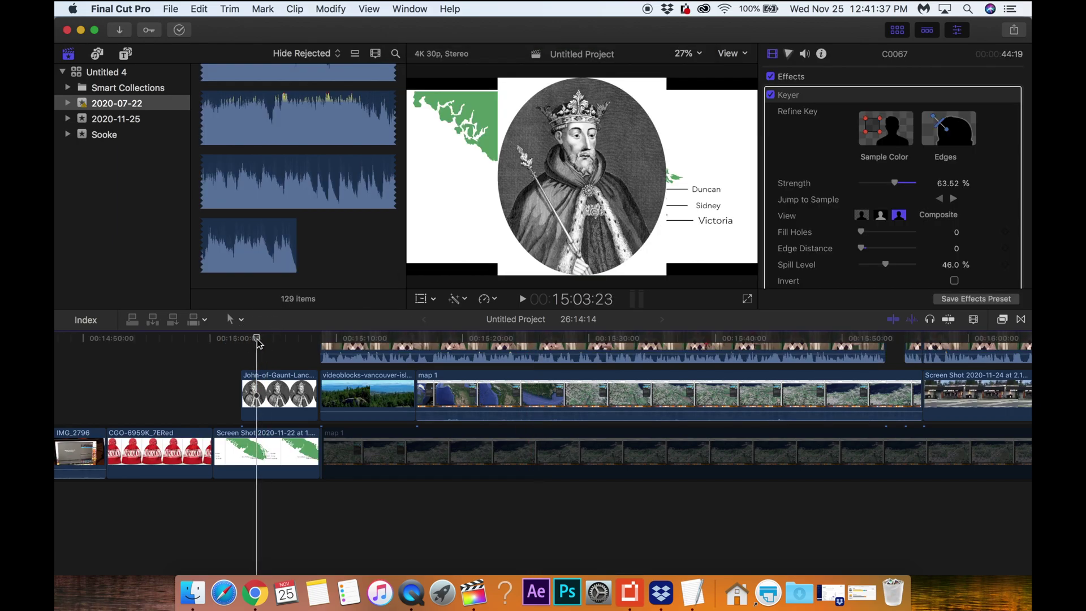
left_click(256, 384)
left_click_drag(256, 384, 269, 384)
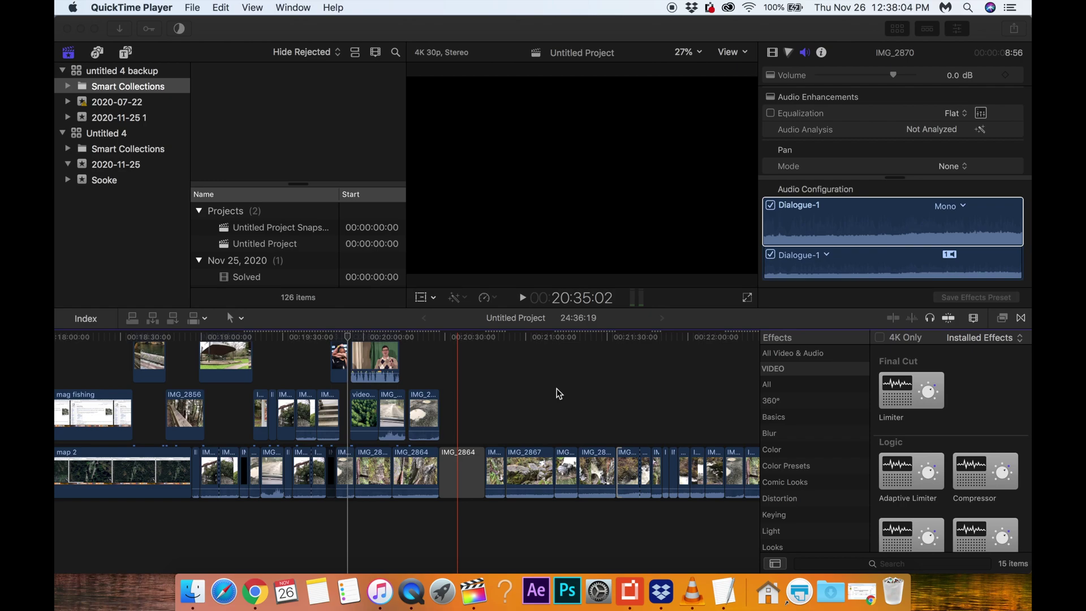
scroll(553, 432, "right", 5)
scroll(553, 432, "right", 3)
scroll(553, 432, "right", 2)
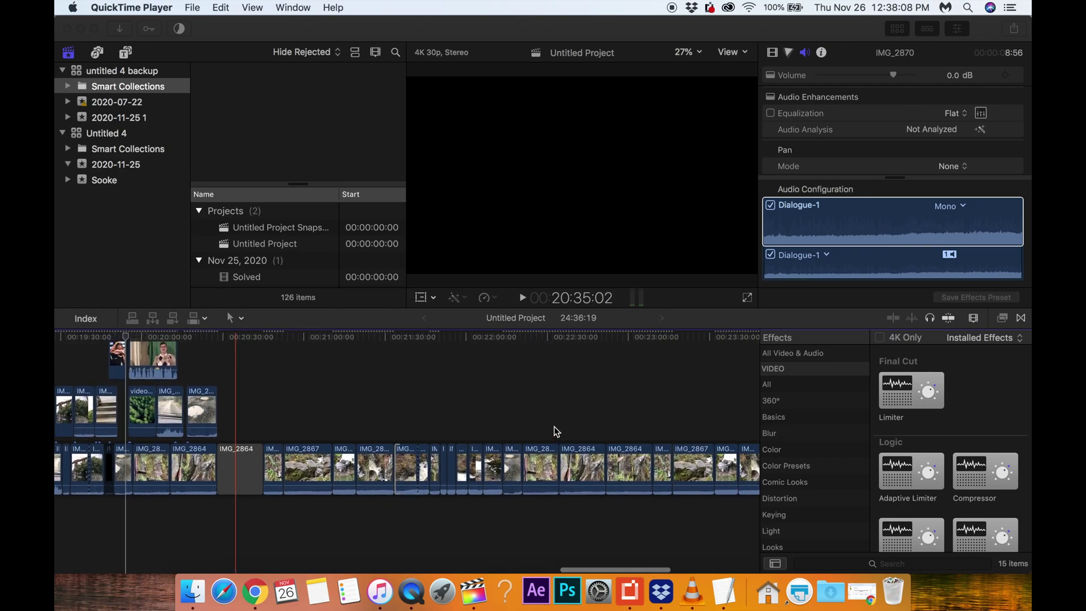
scroll(554, 432, "right", 1)
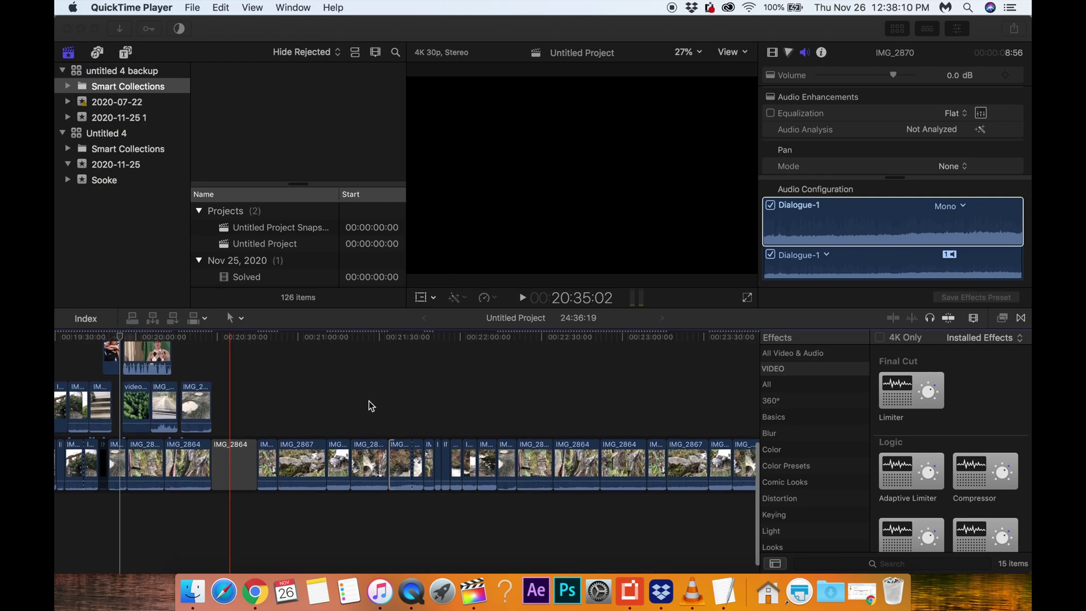
scroll(361, 397, "down", 1)
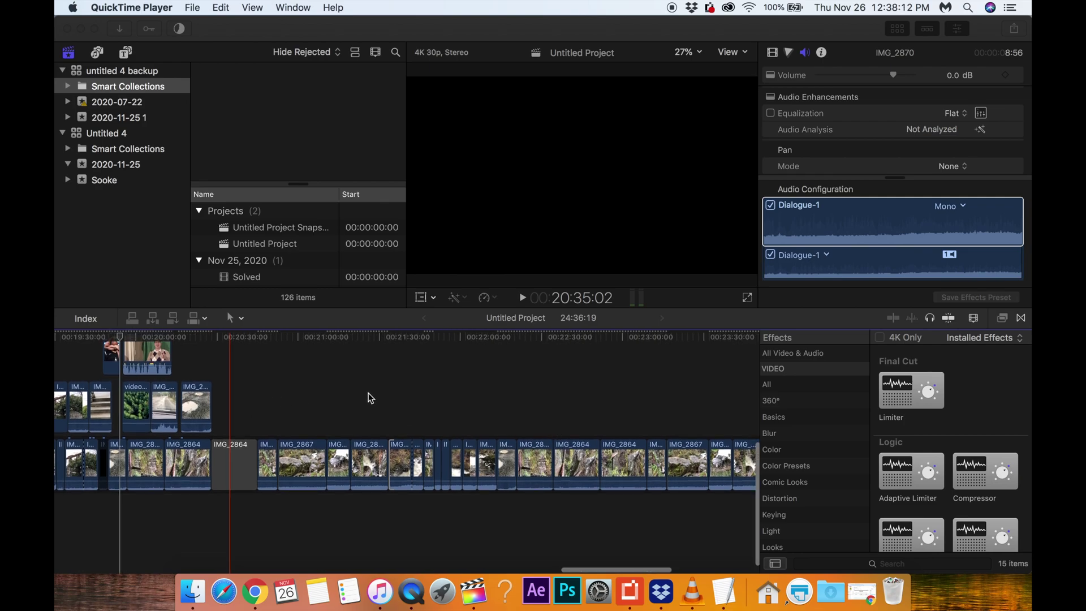
scroll(377, 387, "down", 1)
scroll(359, 352, "left", 10)
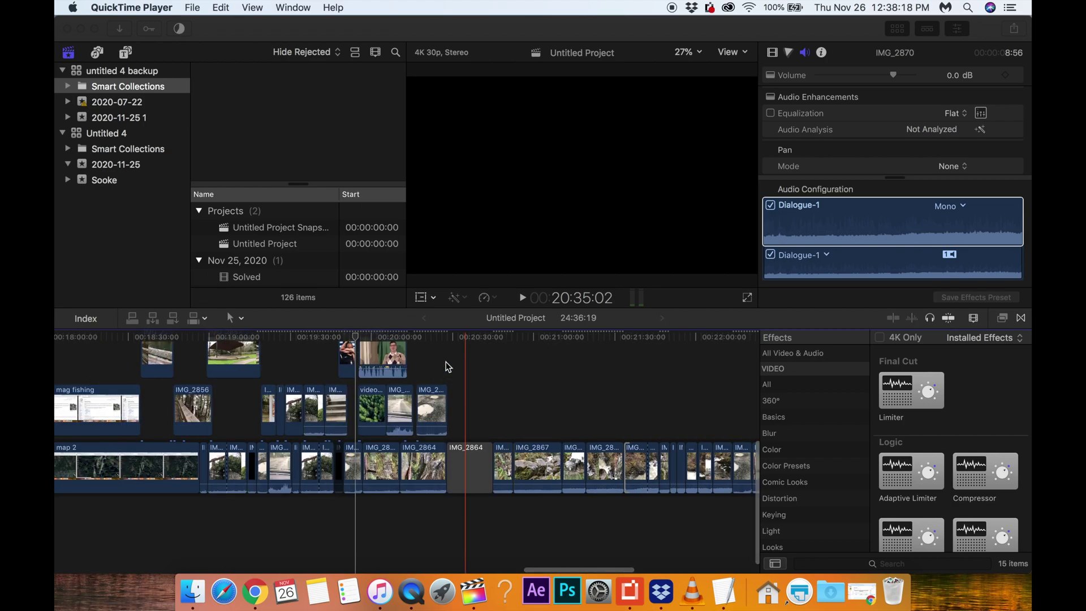
left_click(551, 408)
key("super+equal")
key("super+equal")
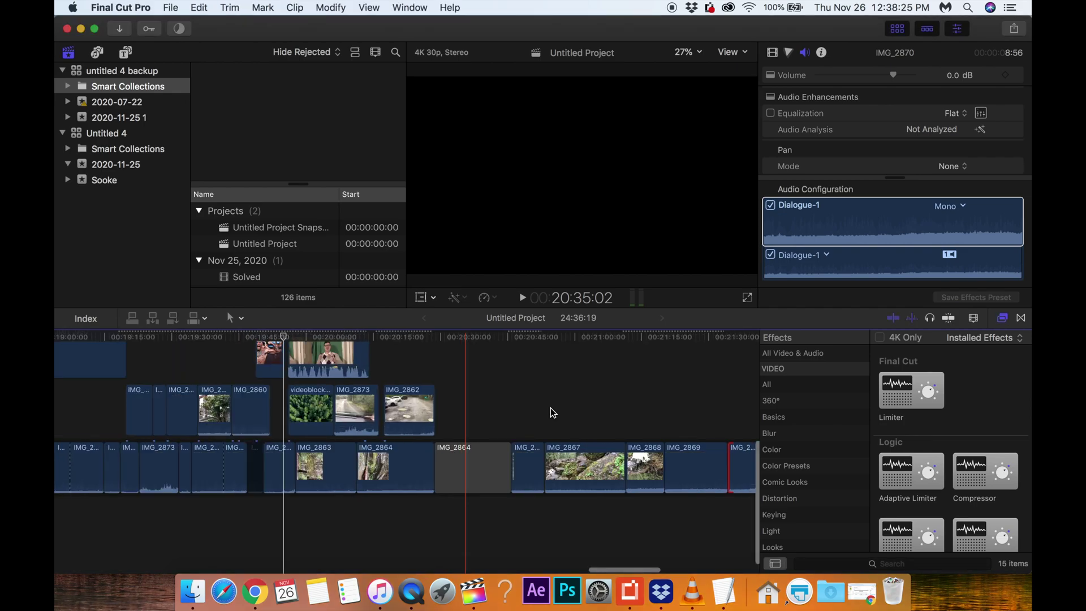
key("super+equal")
key("super+equal")
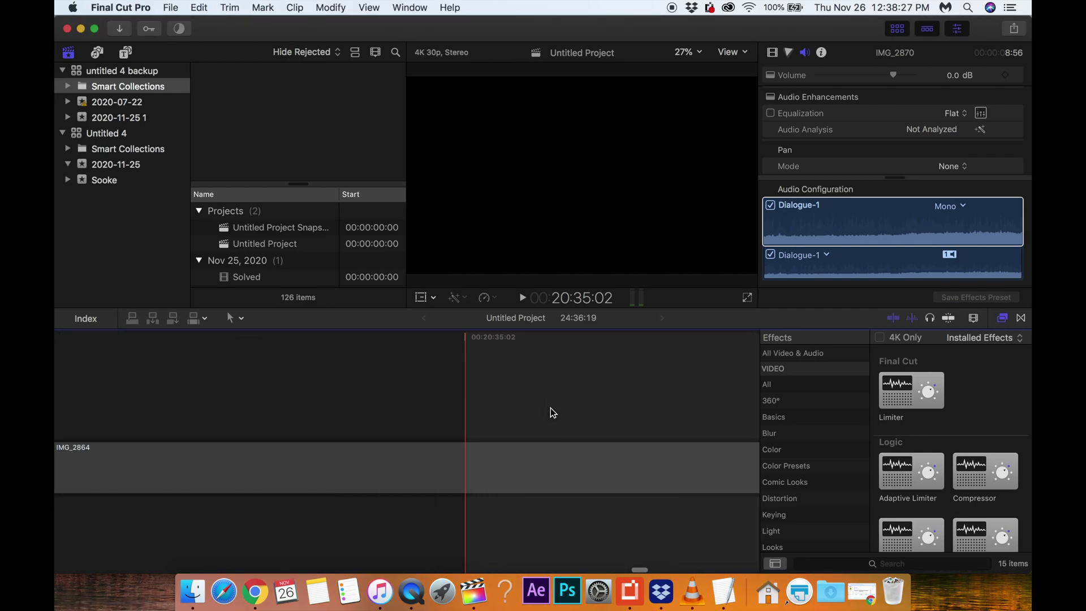
key("super+minus")
key("super+minus")
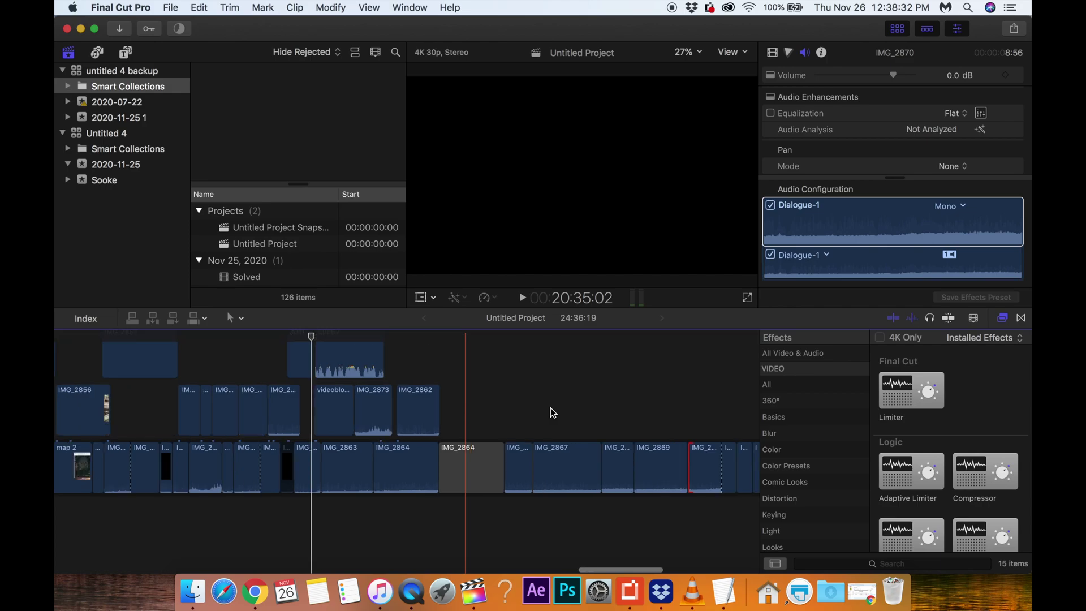
scroll(594, 401, "right", 3)
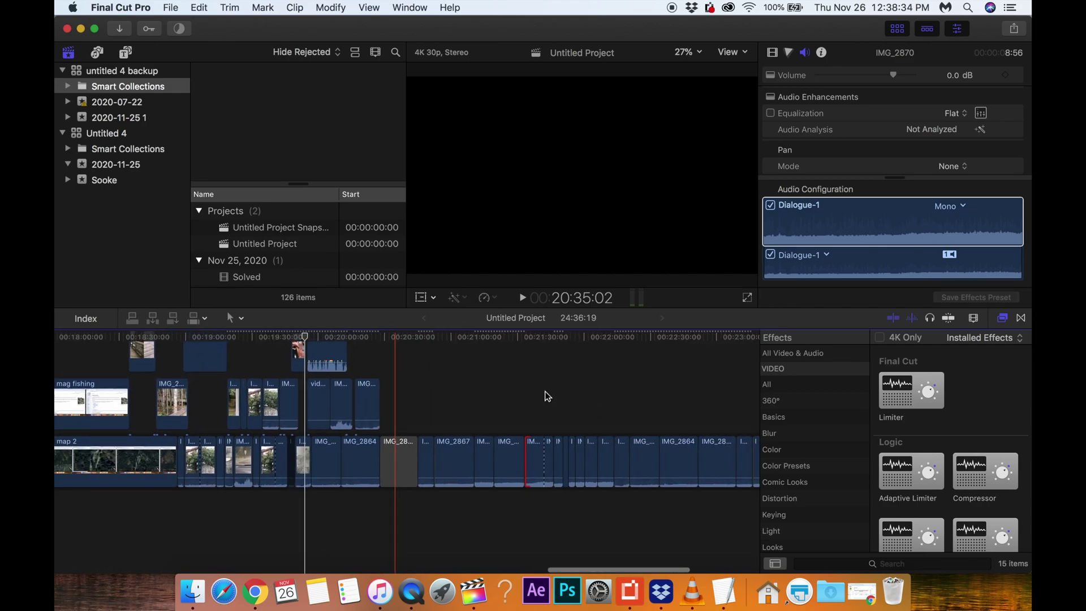
Step: Zoom and scroll around the backup project timeline, then open the File menu
key("super+minus")
key("super+minus")
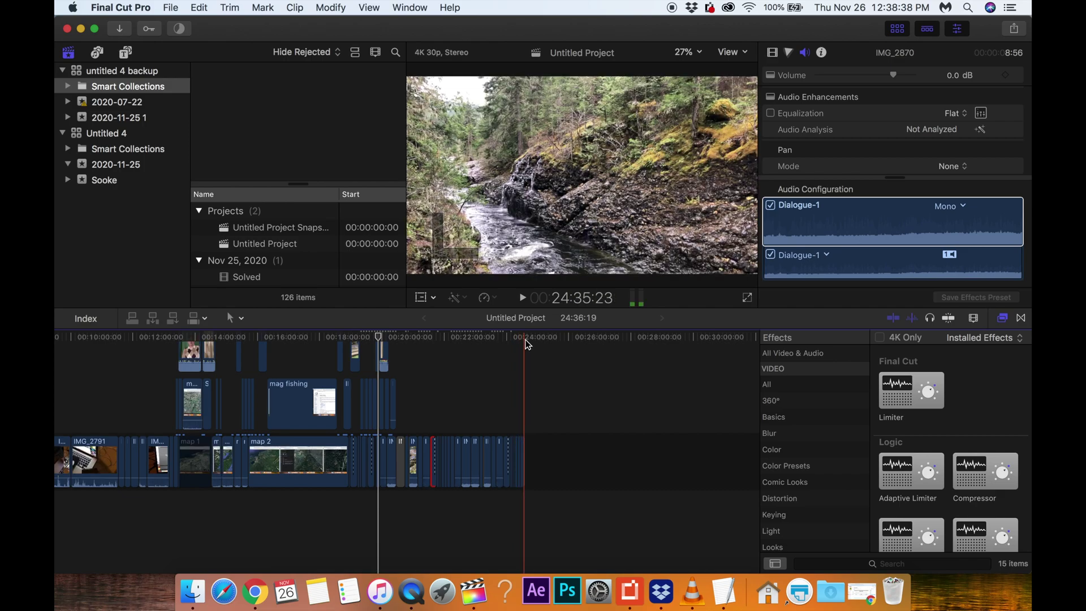
scroll(226, 406, "left", 2)
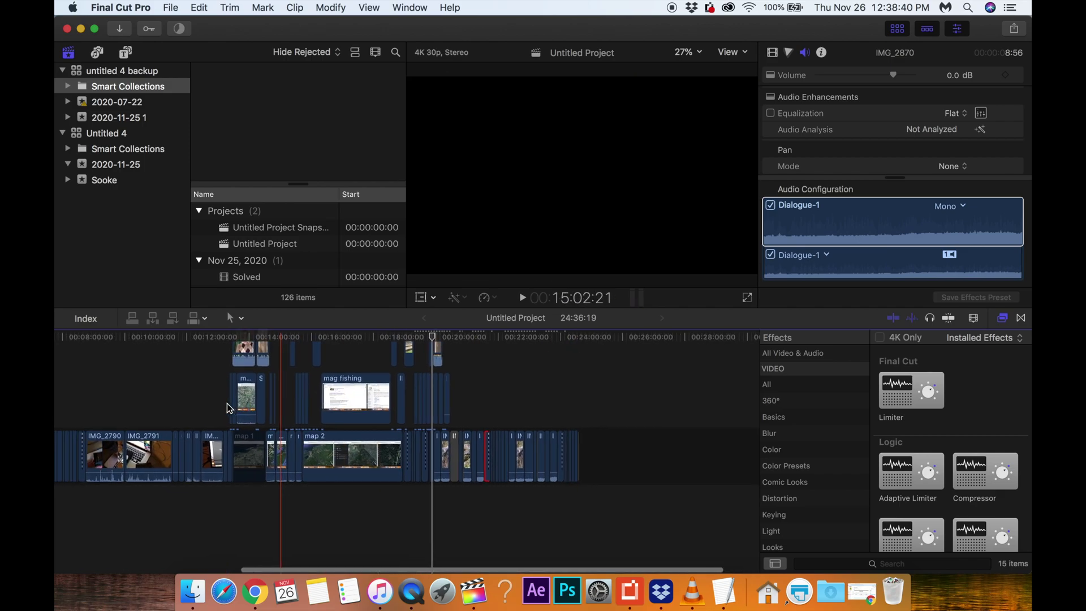
scroll(227, 405, "left", 2)
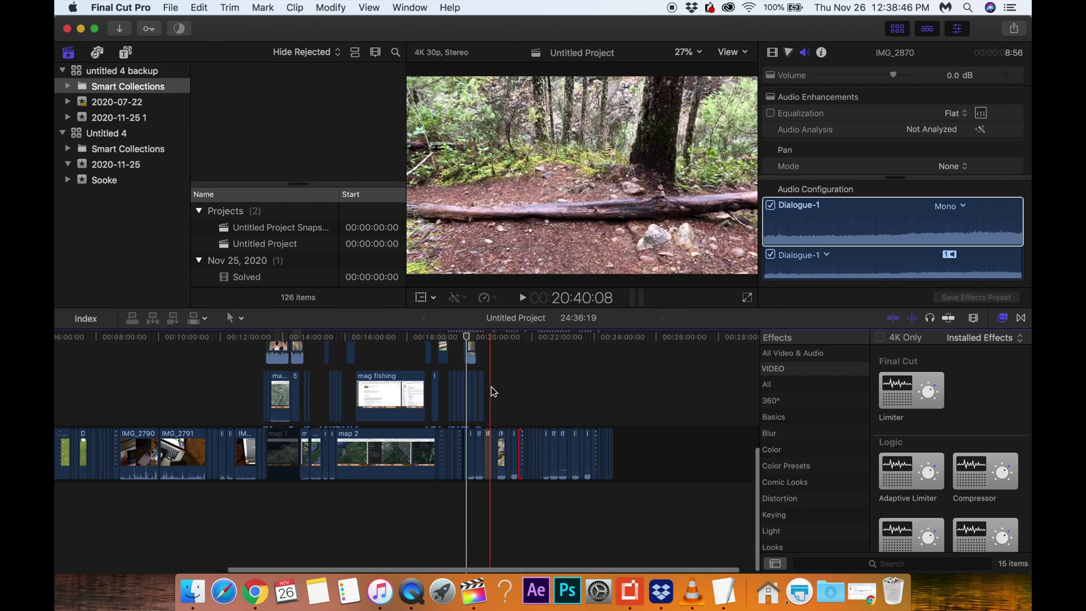
key("super+equal")
key("super+equal")
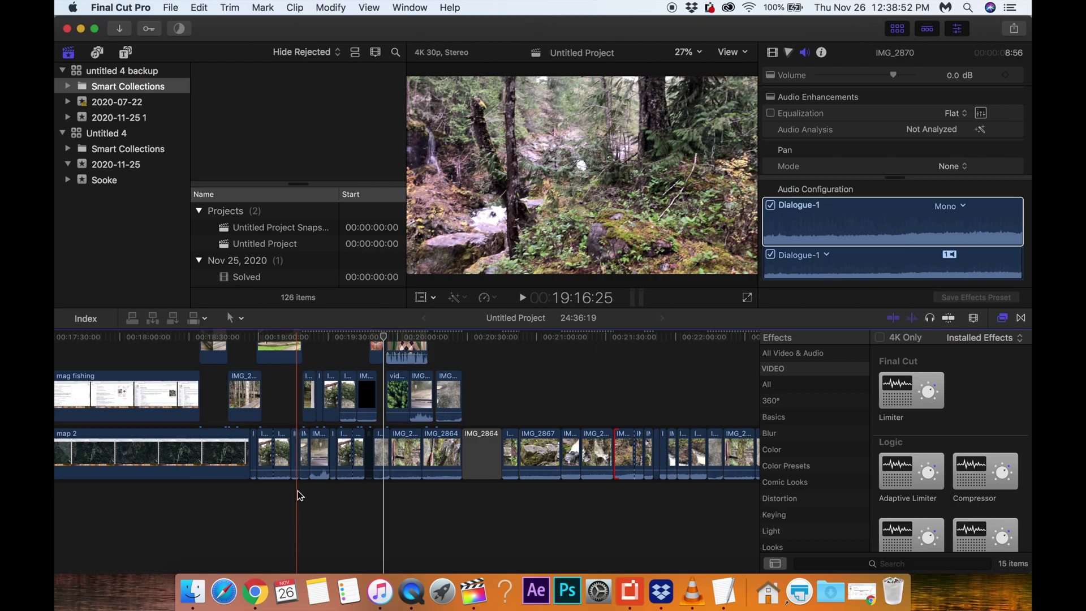
scroll(523, 403, "left", 1)
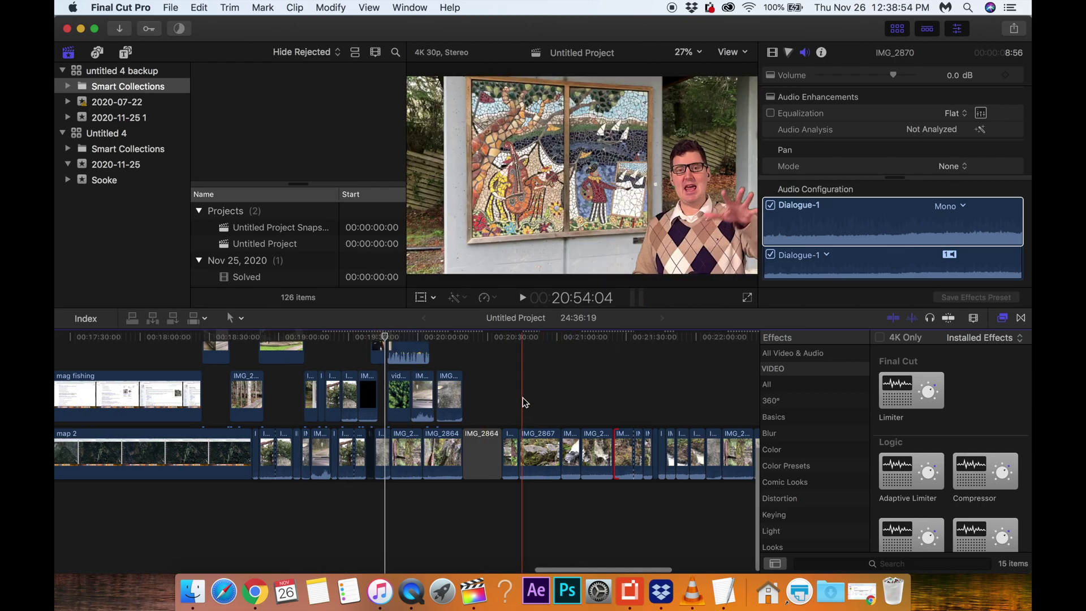
scroll(523, 402, "down", 2)
scroll(523, 403, "down", 2)
scroll(523, 402, "down", 2)
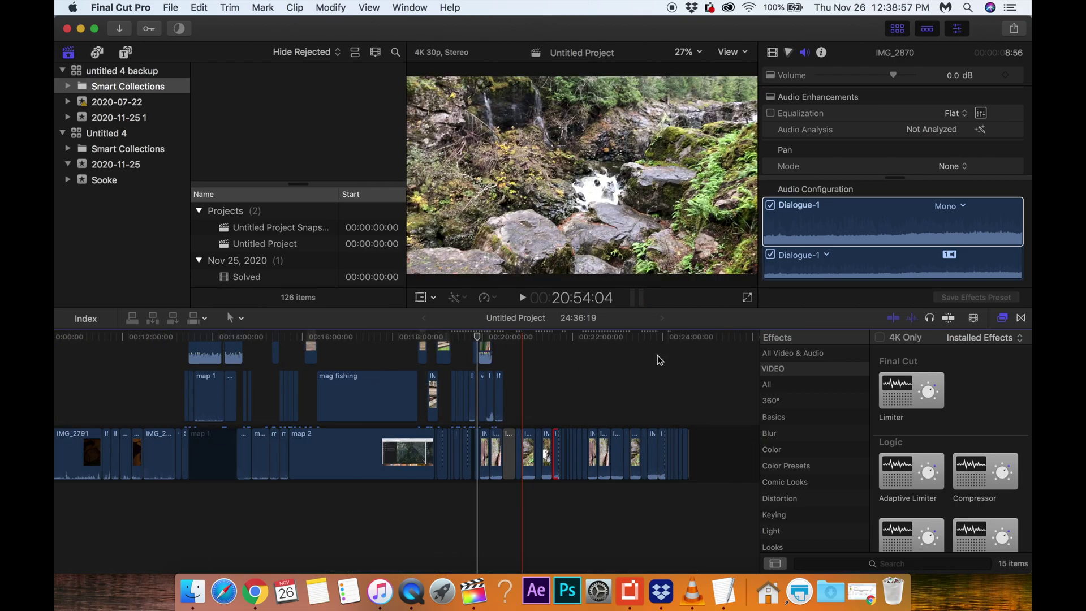
left_click(701, 356)
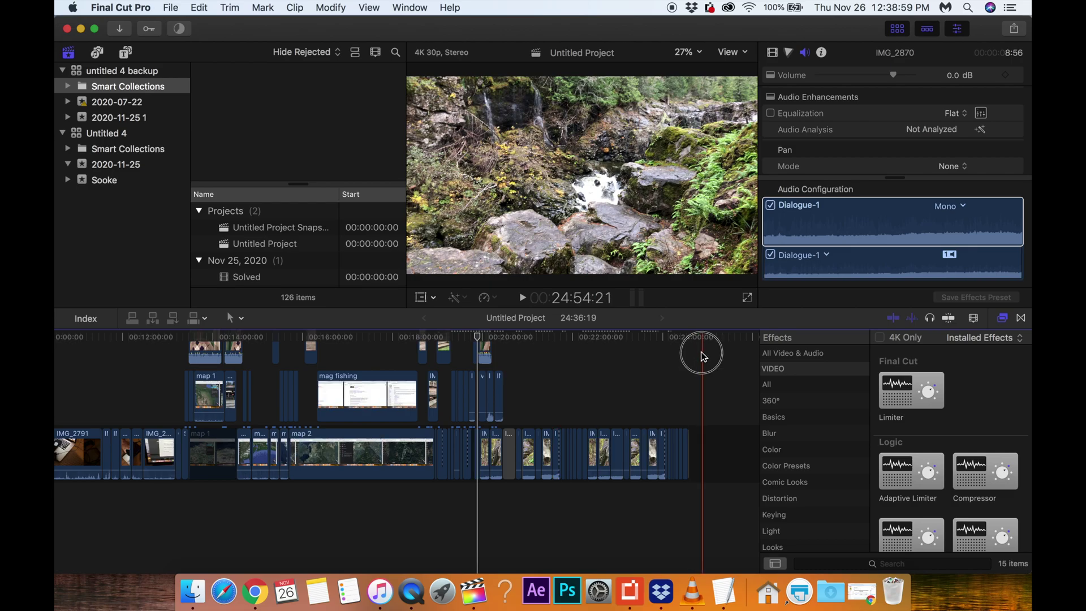
left_click(170, 10)
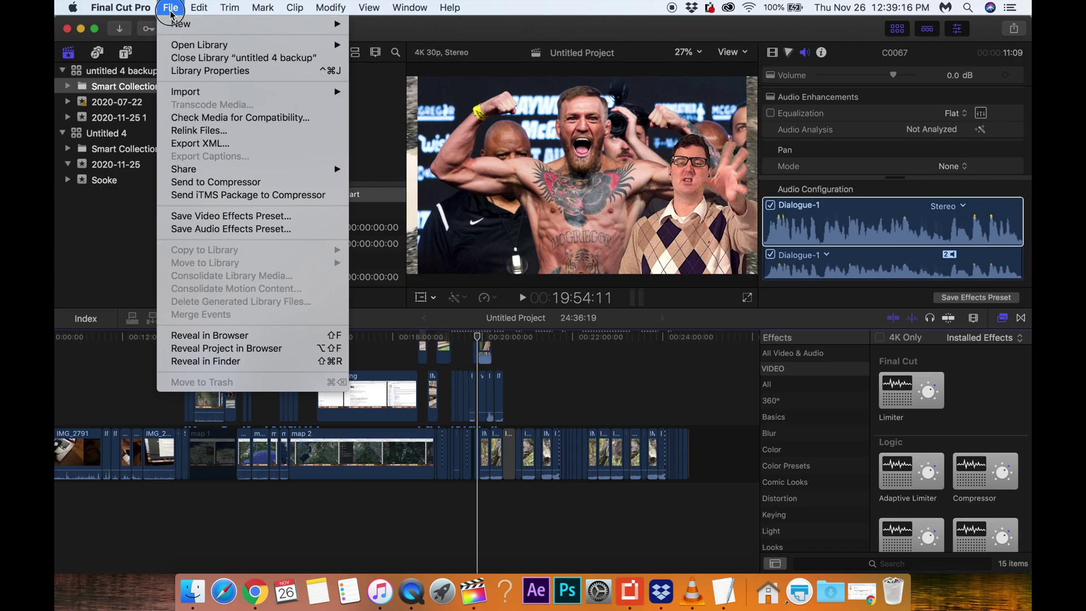
Step: Dismiss the File menu and marquee-select all 65 clips in Untitled Project
left_click(170, 11)
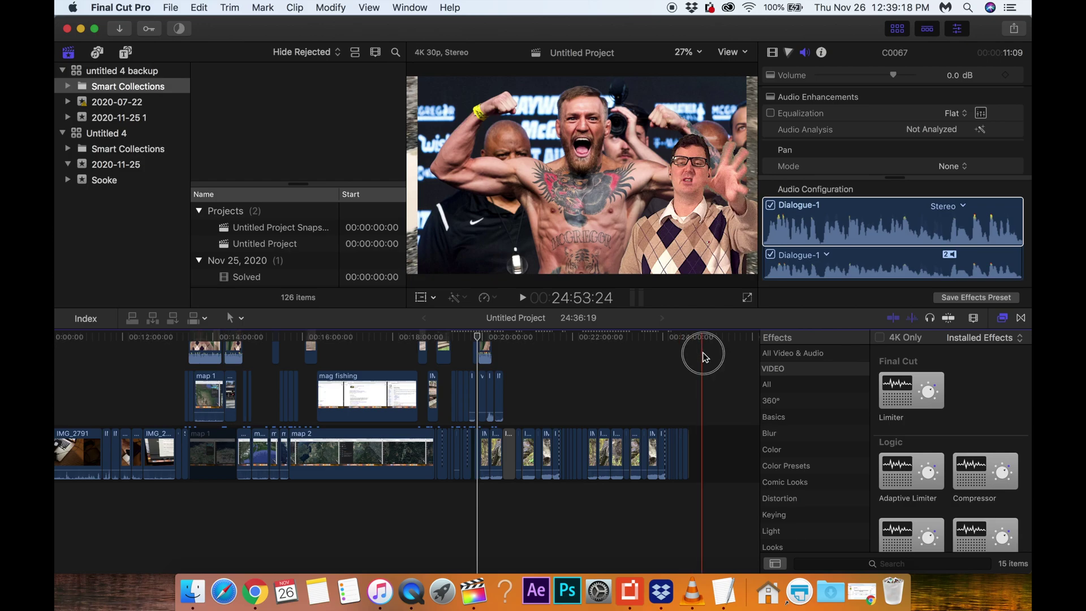
left_click_drag(703, 357, 201, 489)
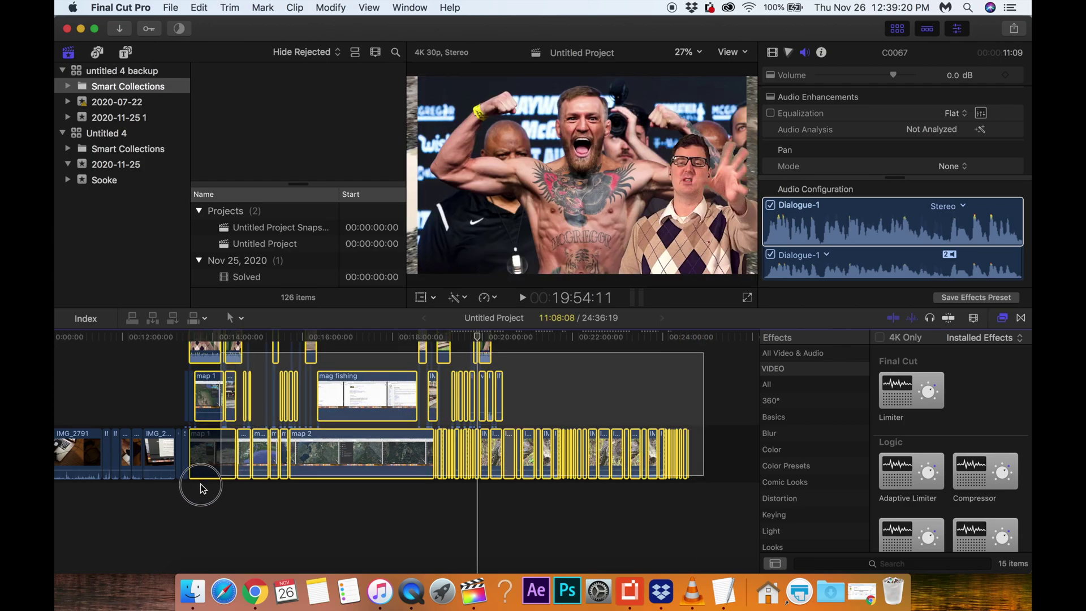
mouse_move(201, 487)
left_mouse_down()
mouse_move(59, 510)
mouse_move(136, 496)
left_mouse_up()
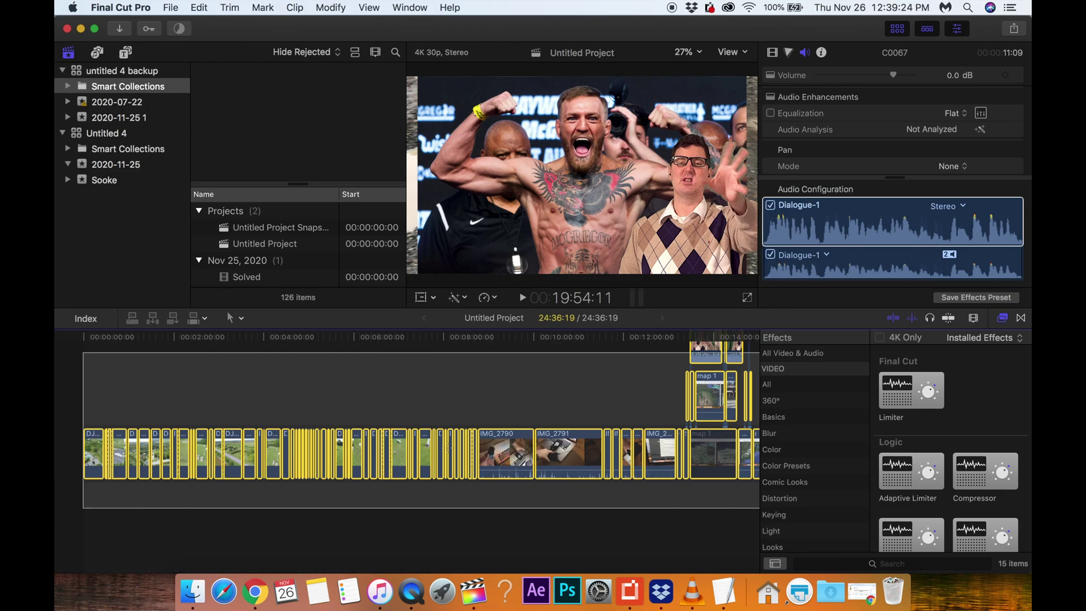
left_click_drag(449, 452, 310, 335)
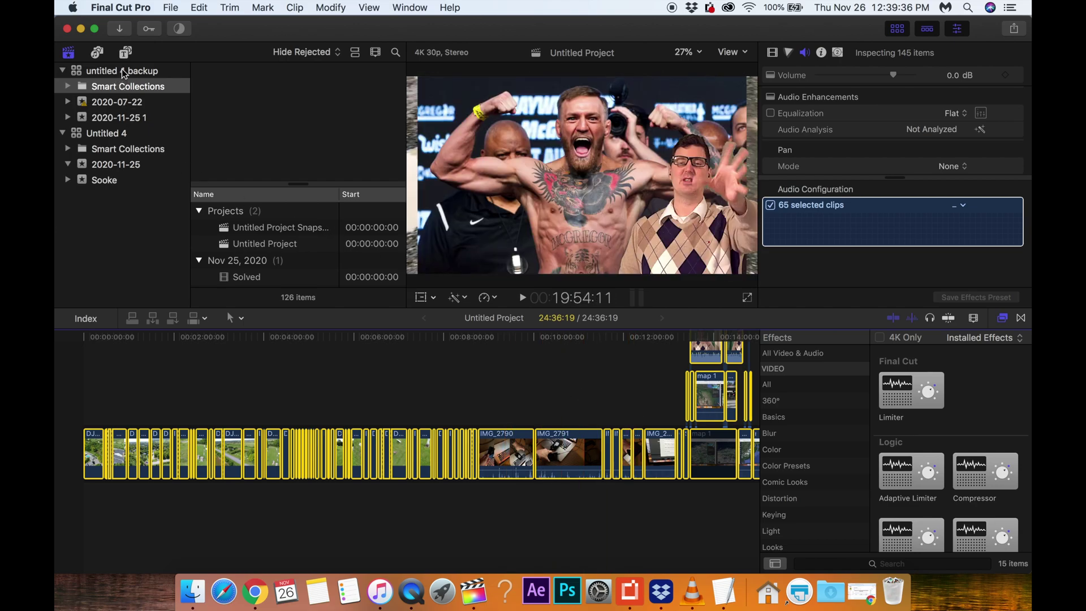
Step: Open Untitled 5.fcpbundle, then inspect the Untitled 4 and Untitled 5 libraries in the sidebar
left_click(172, 9)
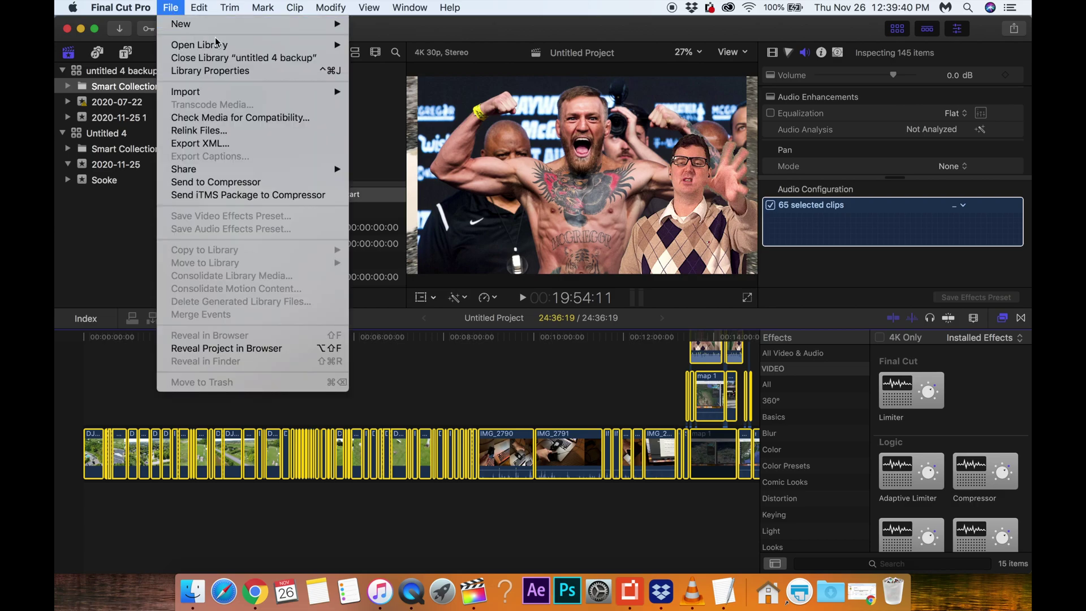
mouse_move(200, 45)
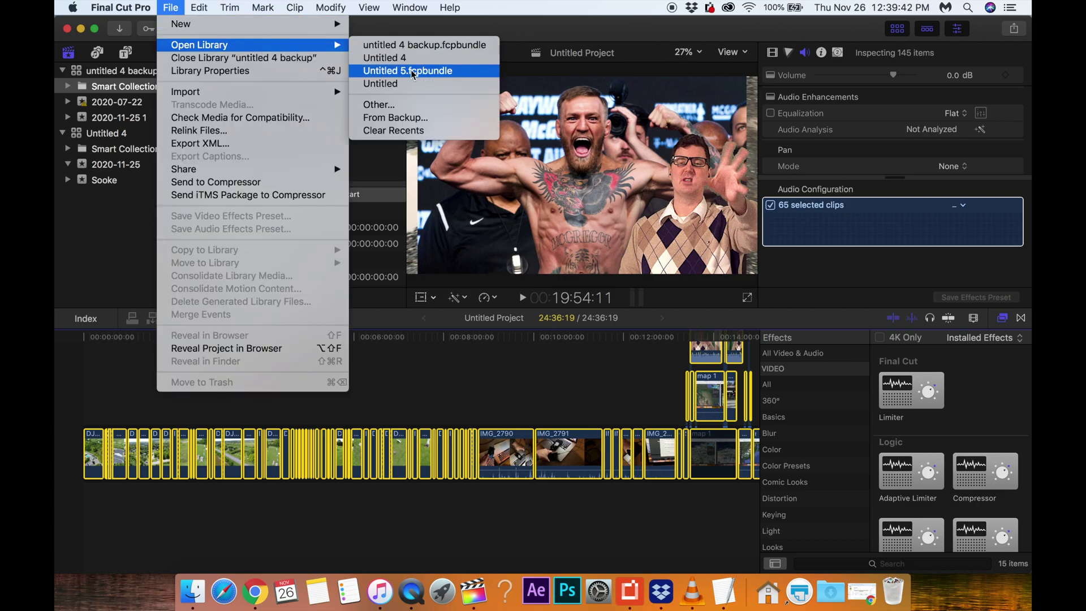
left_click(412, 73)
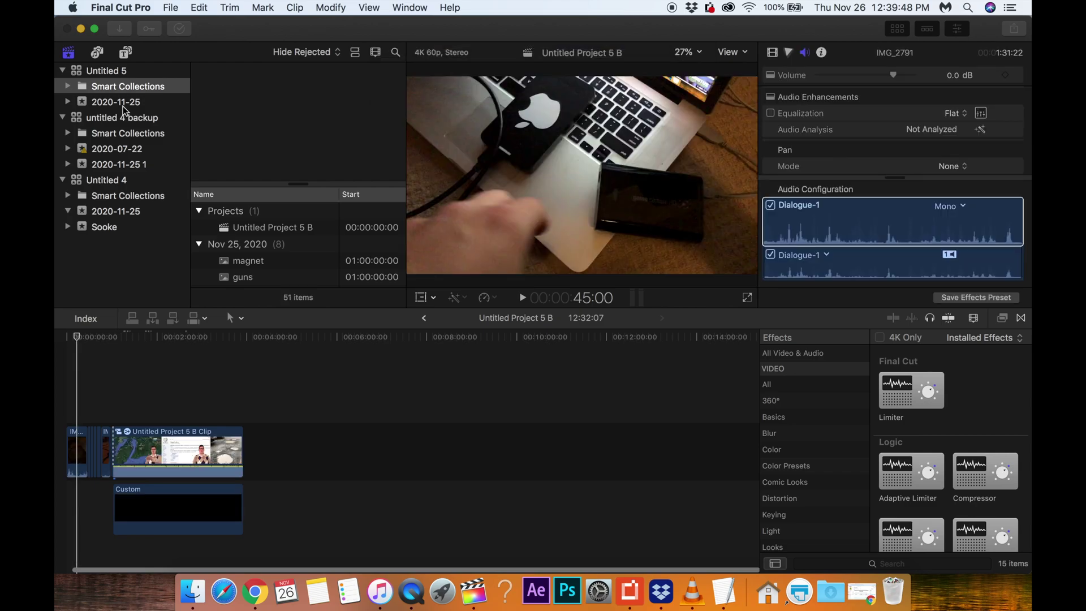
left_click(106, 182)
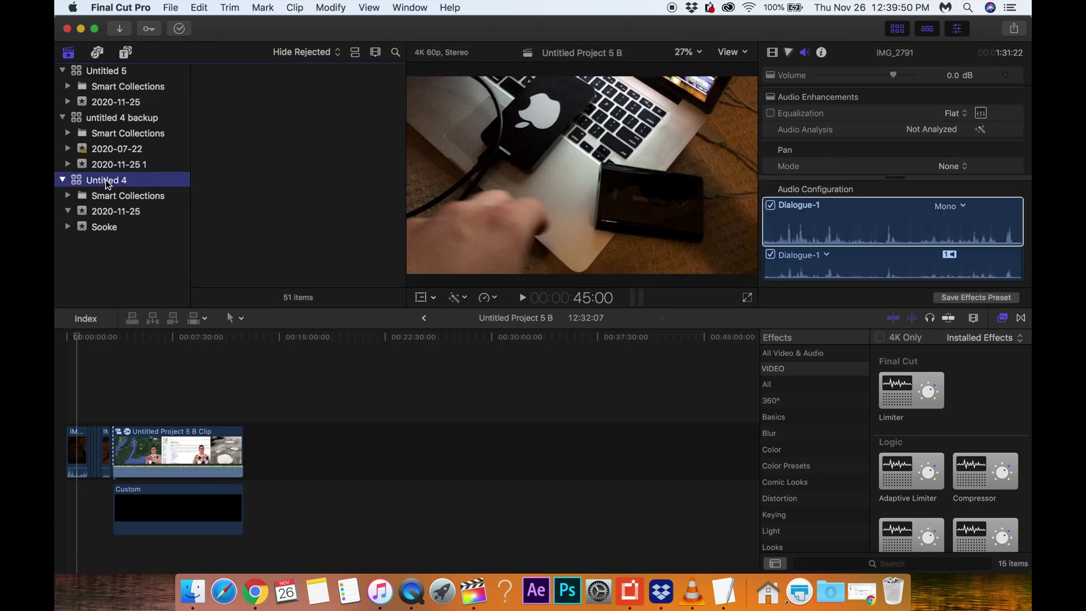
left_click(110, 528)
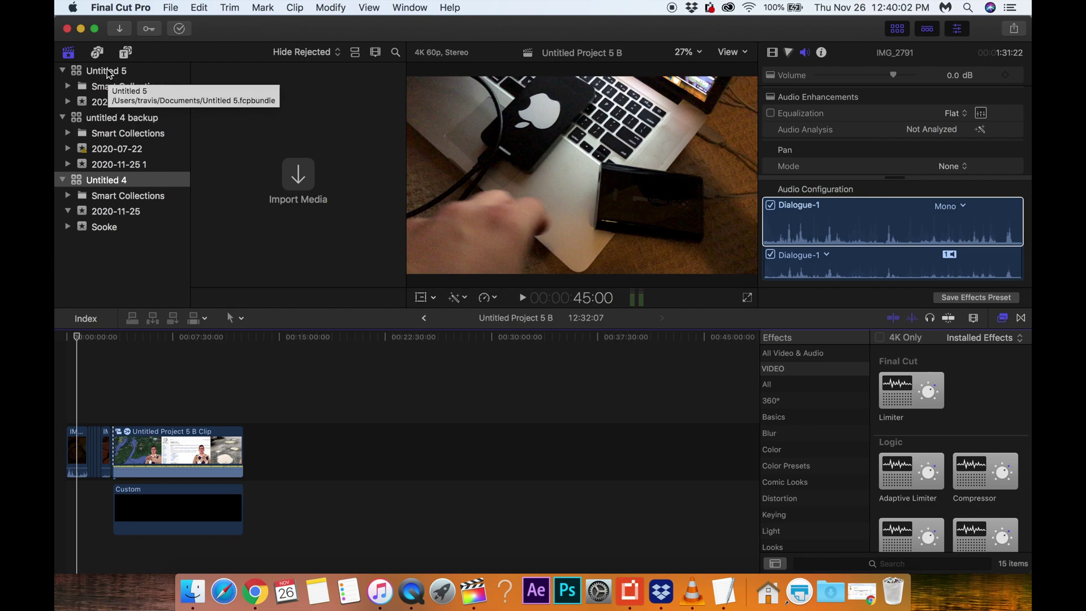
left_click(105, 72)
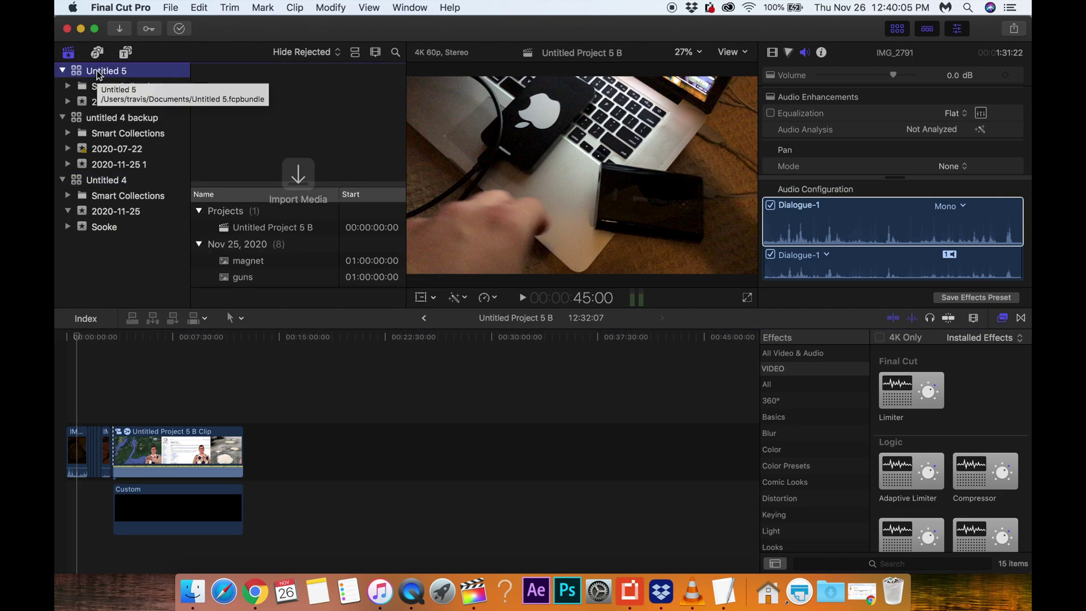
Step: Close the 'untitled 4 backup' library
left_click(103, 115)
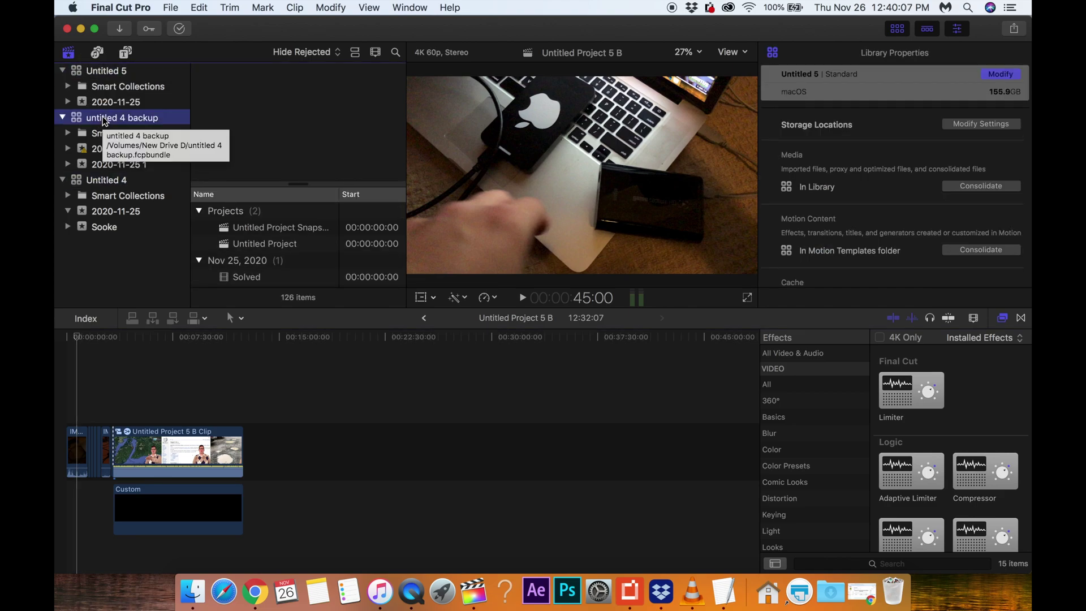
left_click(168, 11)
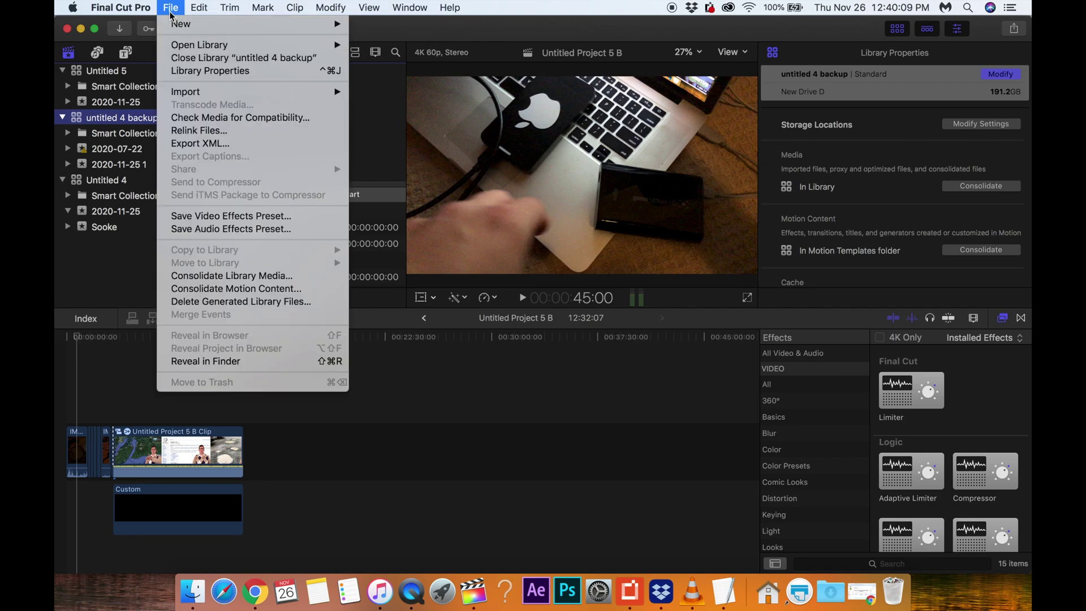
left_click(265, 62)
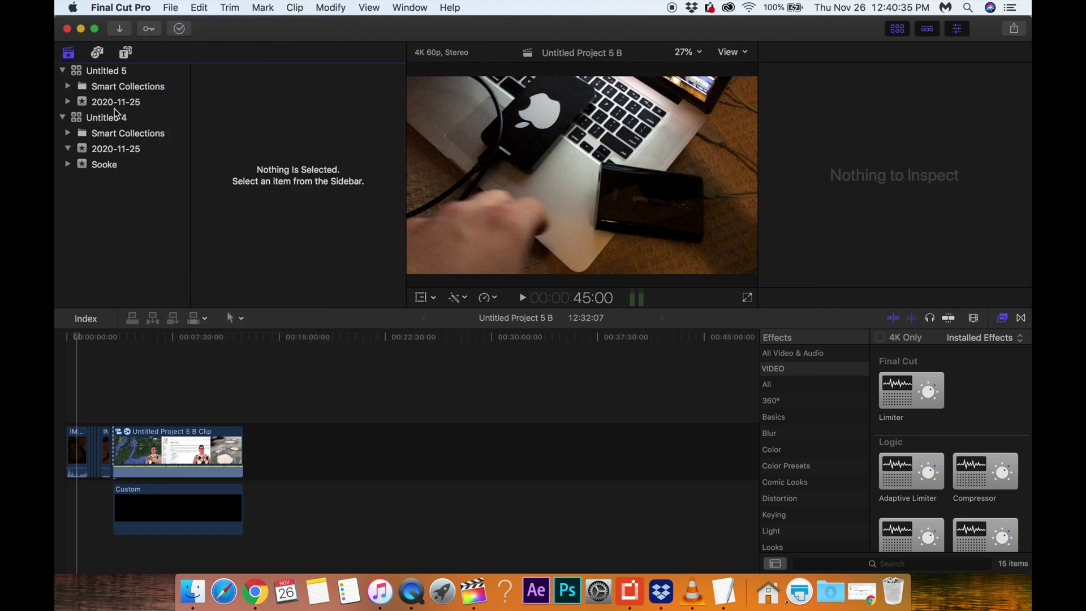
Step: Close the Untitled 4 library, then view Untitled 5's smart collections
left_click(113, 117)
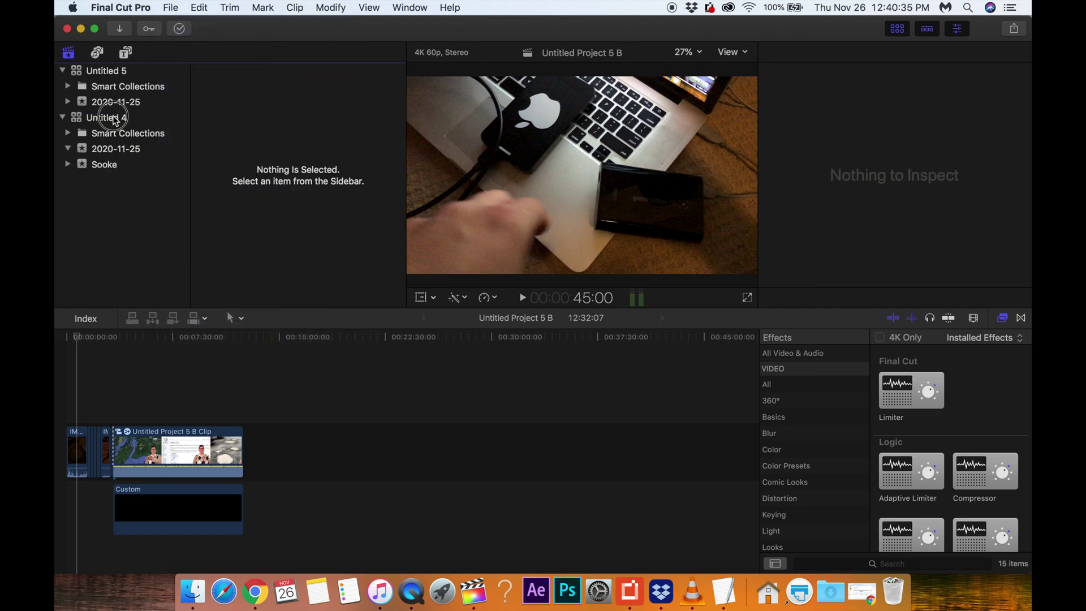
left_click(175, 12)
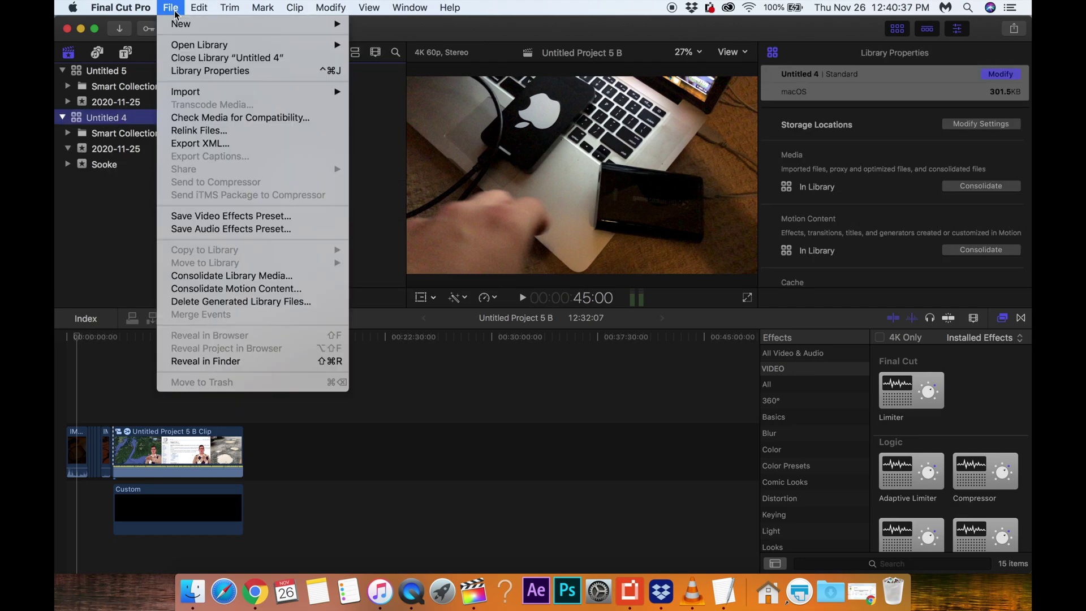
left_click(195, 57)
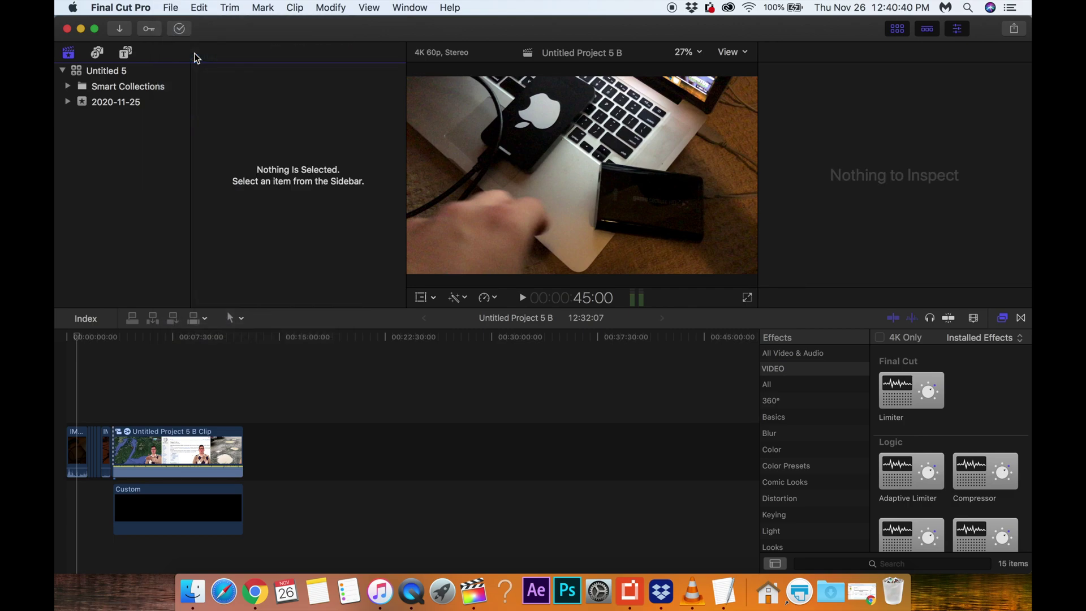
left_click(105, 72)
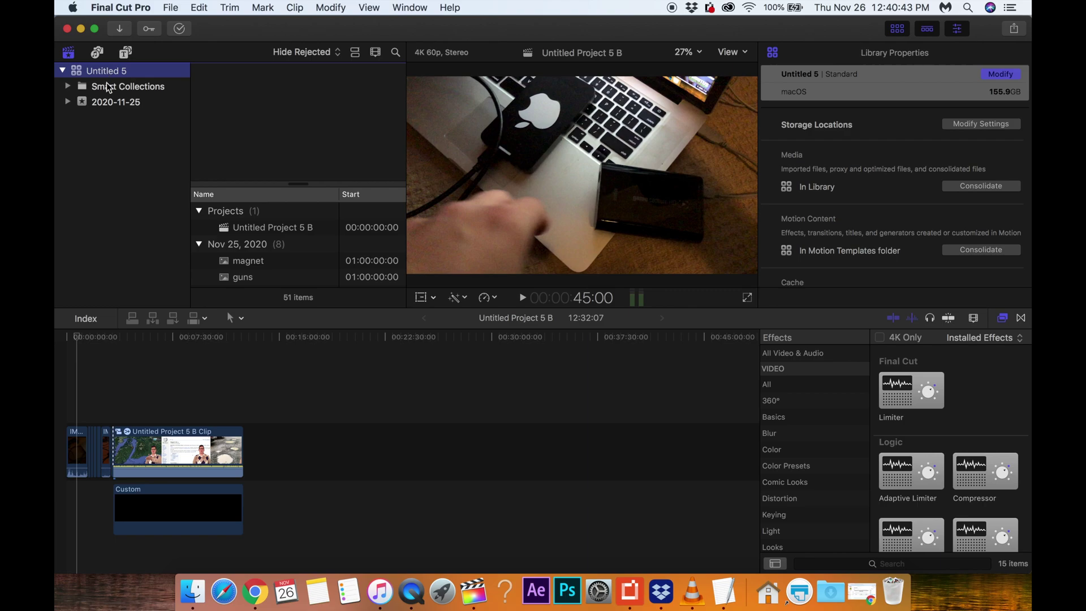
left_click(110, 87)
left_click(110, 102)
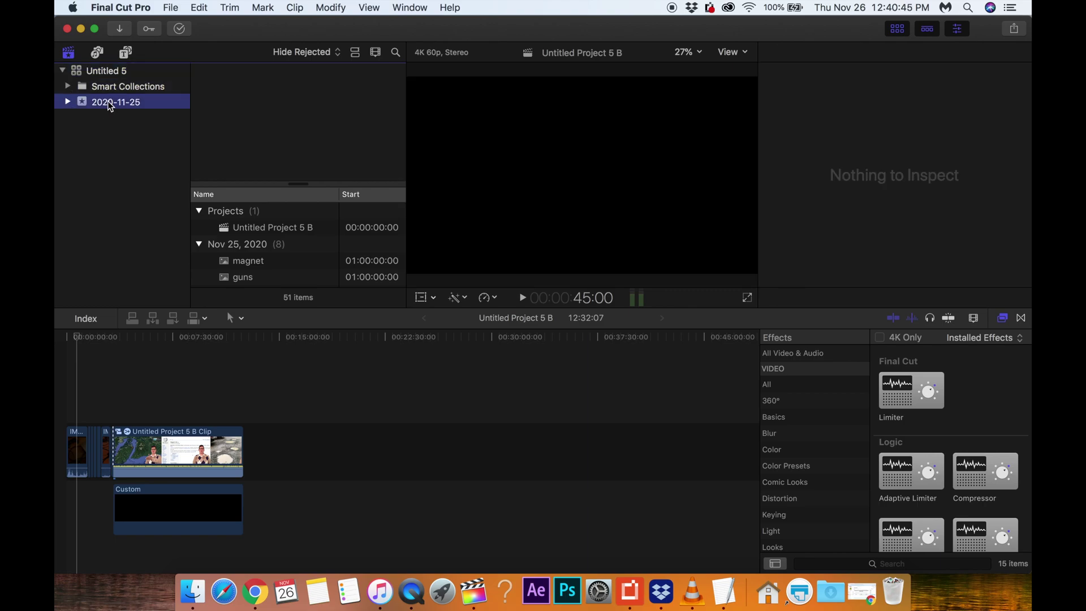
left_click(112, 72)
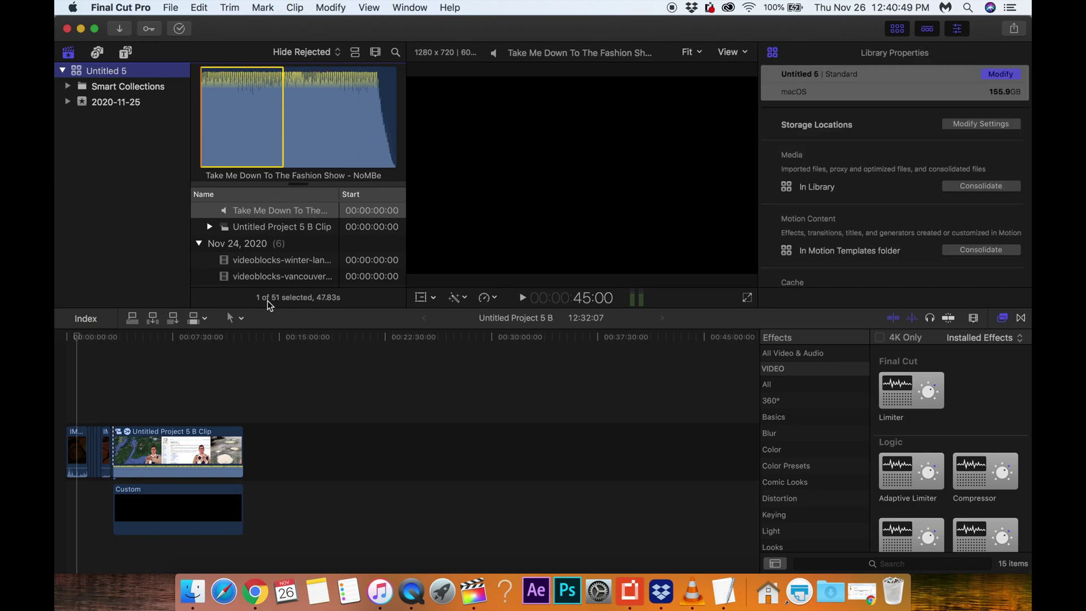
left_click(269, 391)
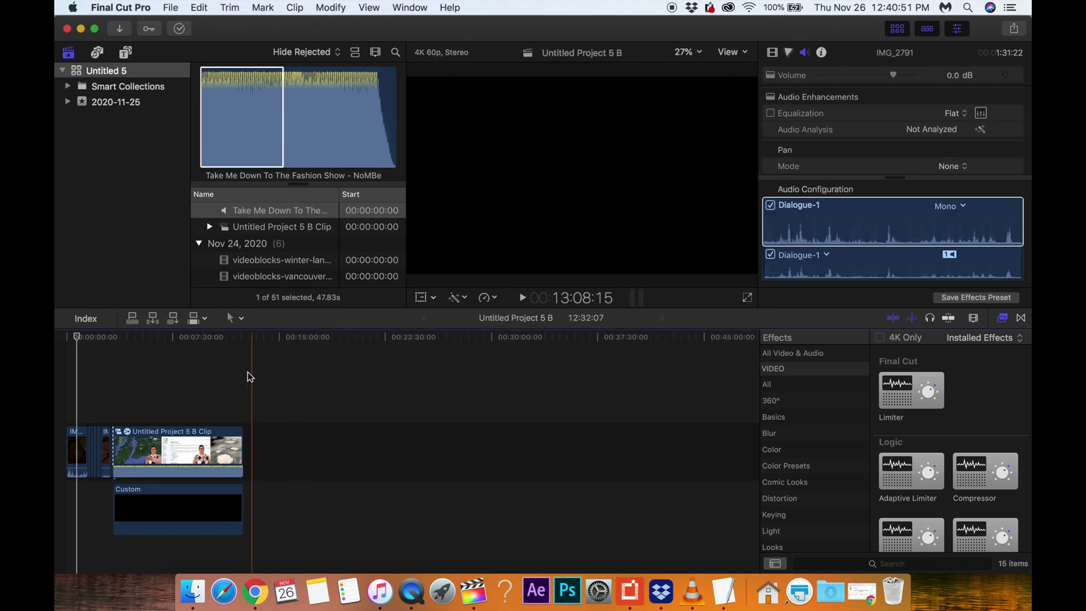
left_click(176, 341)
left_click_drag(176, 341, 155, 361)
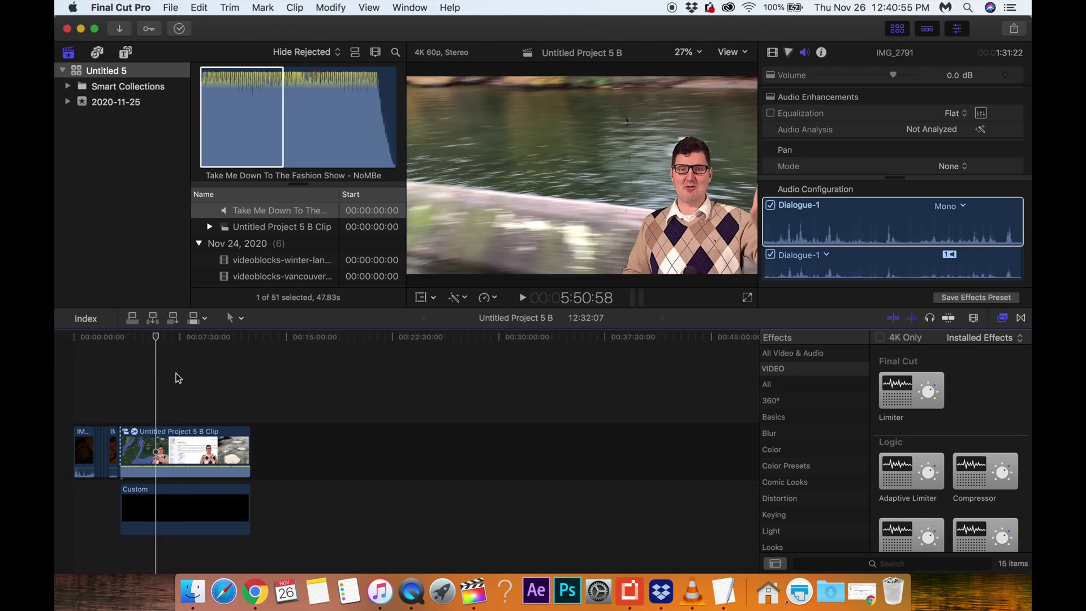
left_click(177, 429)
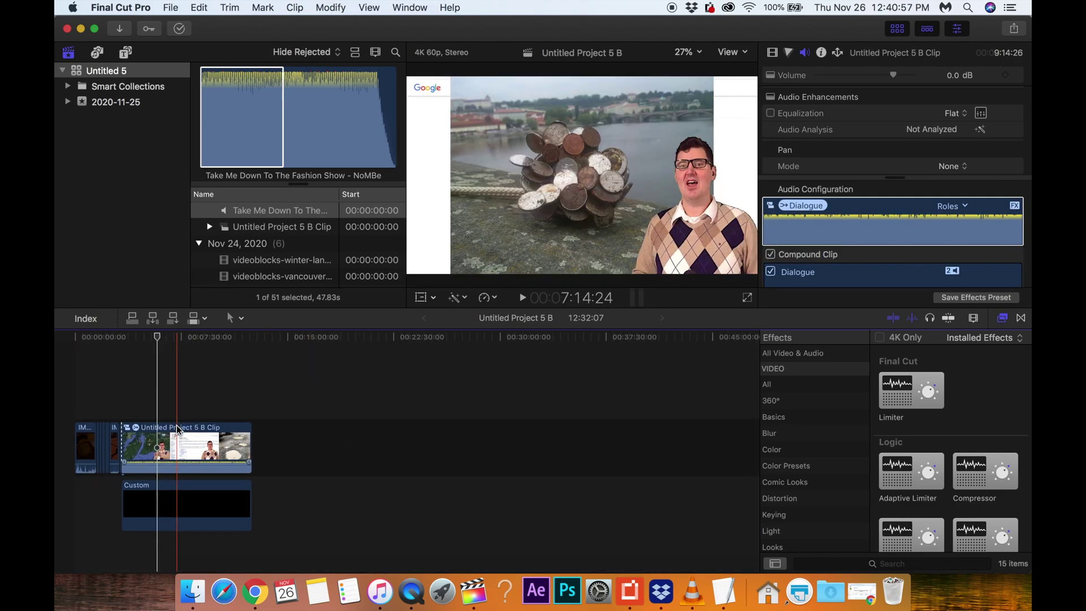
left_click_drag(173, 342, 137, 341)
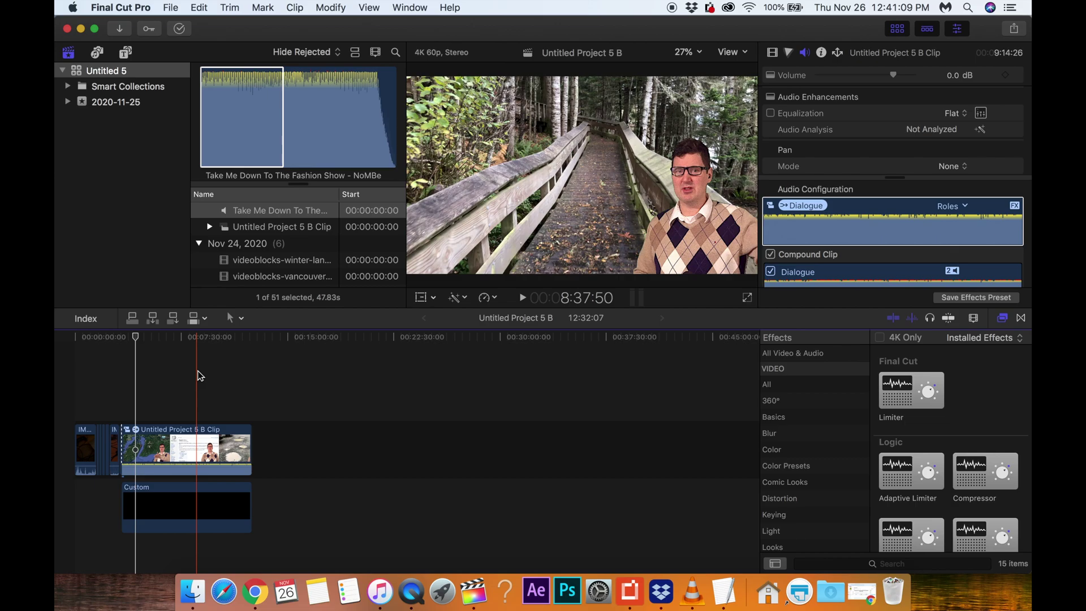
Step: Open the Untitled Project 5 B Clip compound clip, select all its clips, copy and paste them
double_click(197, 442)
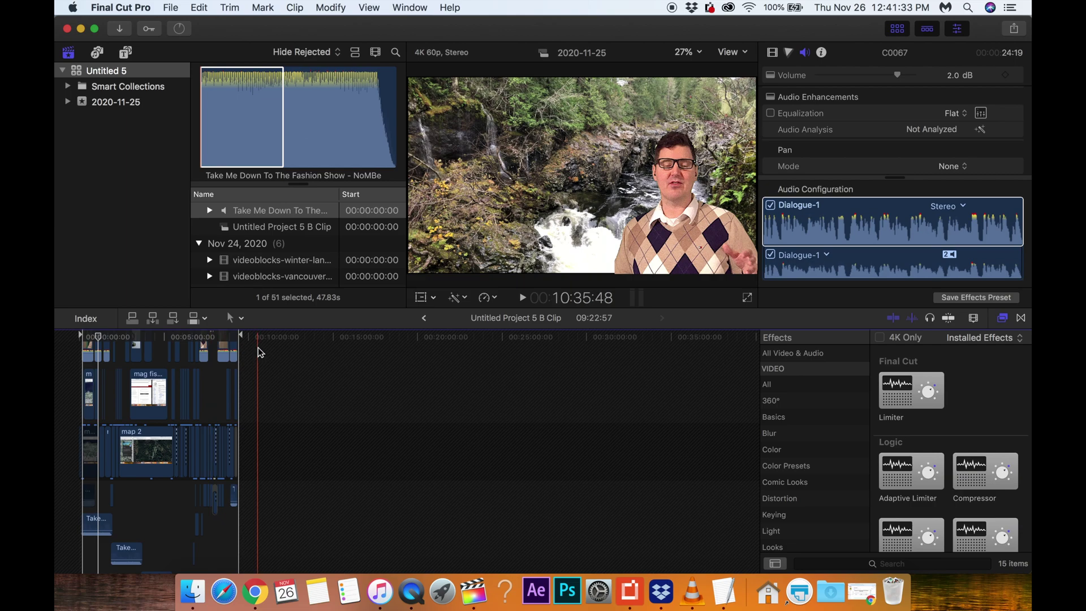
scroll(258, 350, "down", 5)
scroll(258, 350, "down", 3)
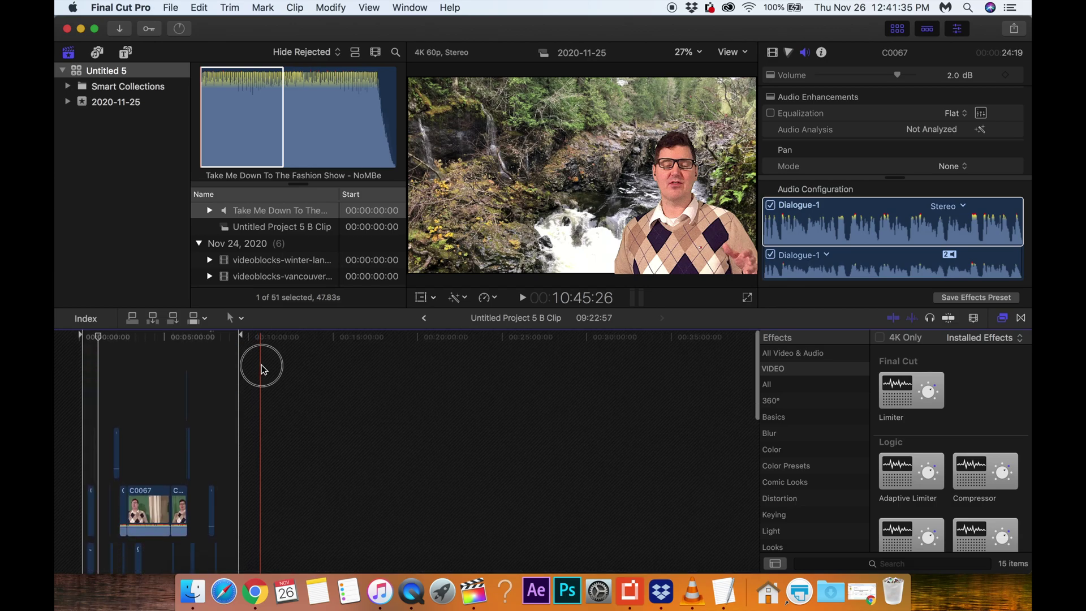
left_click_drag(258, 364, 73, 396)
left_click_drag(61, 601, 68, 594)
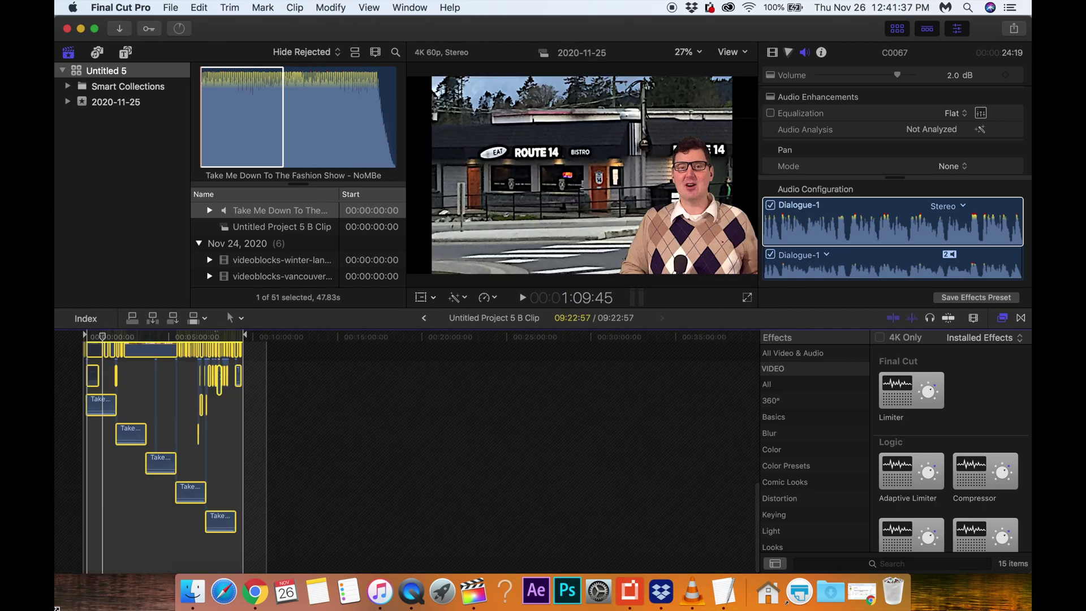
left_click(201, 8)
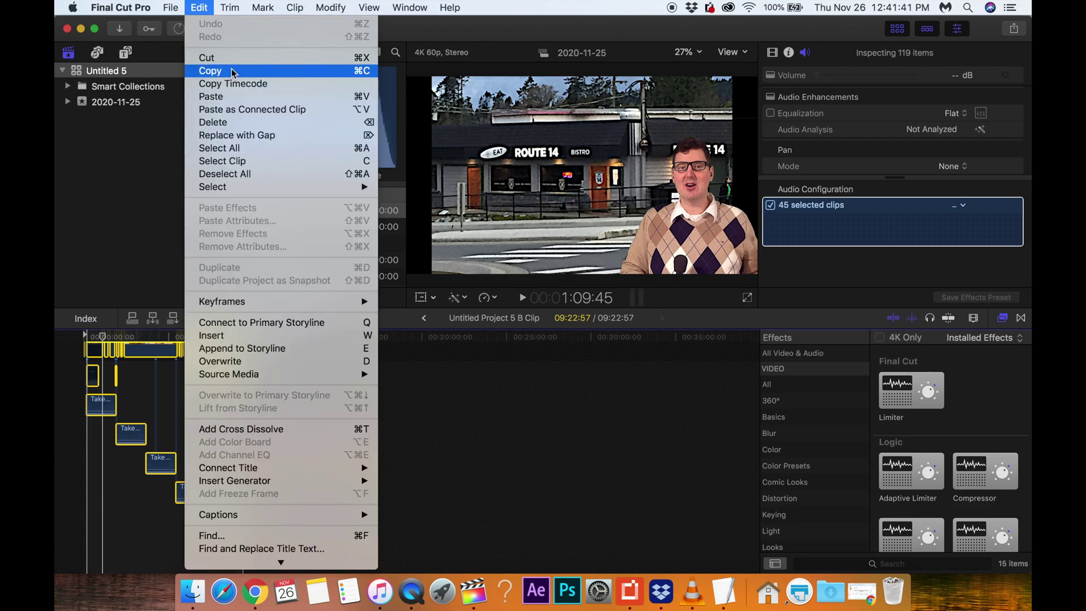
left_click(215, 71)
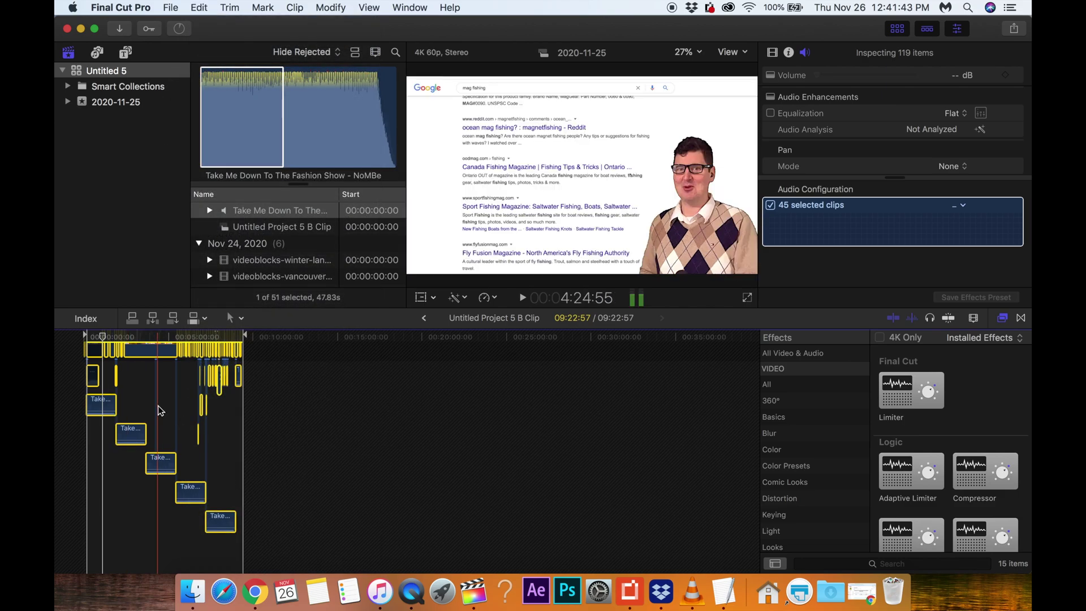
key("super+v")
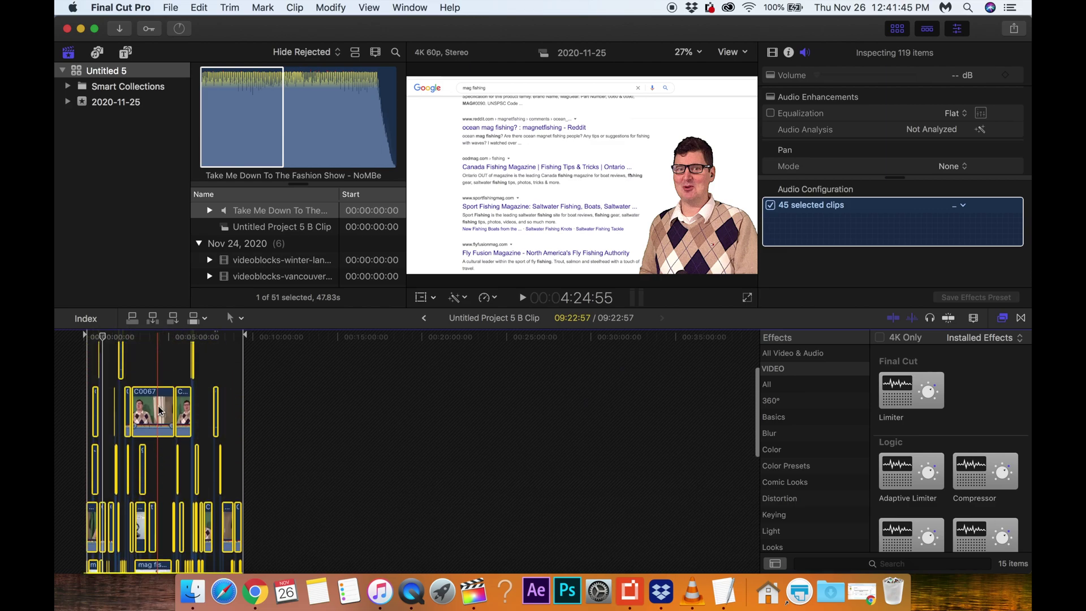